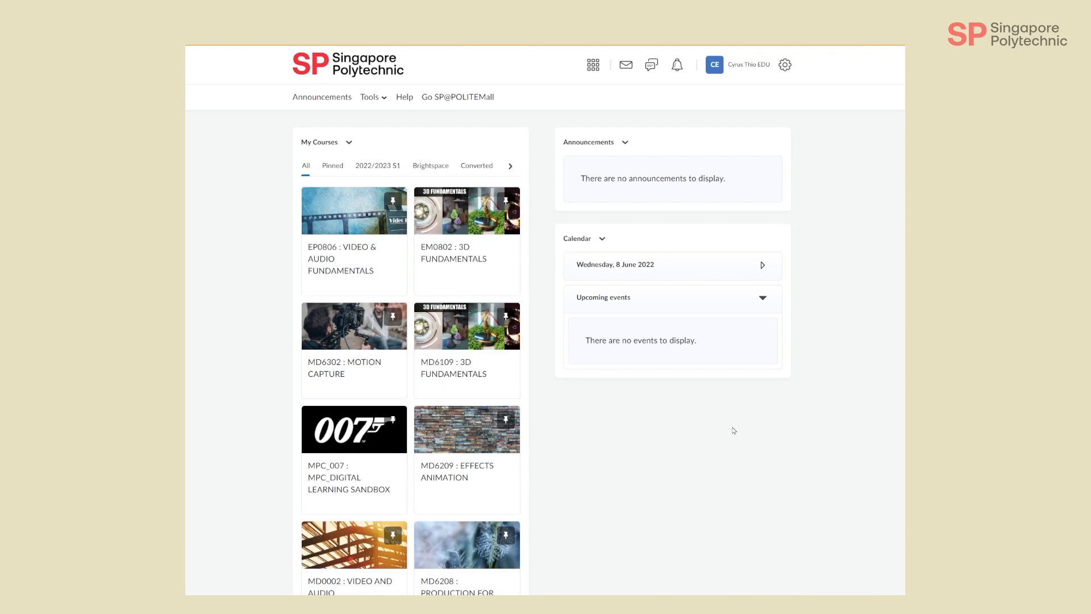
Open "test quiz" for editing from the quiz list of the MPC_007 digital learning sandbox course.
click(329, 459)
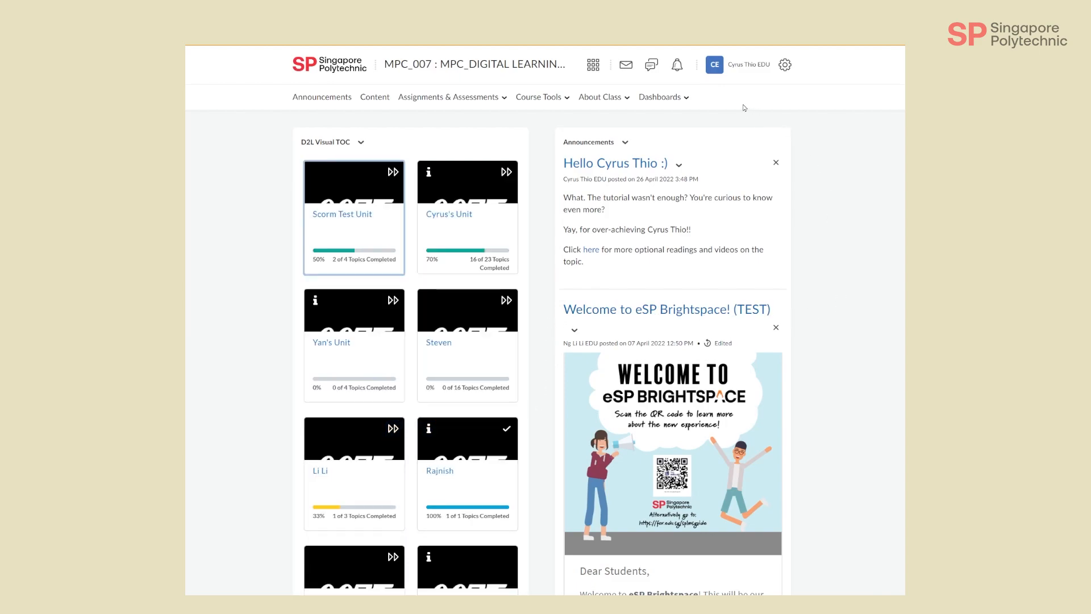
click(484, 104)
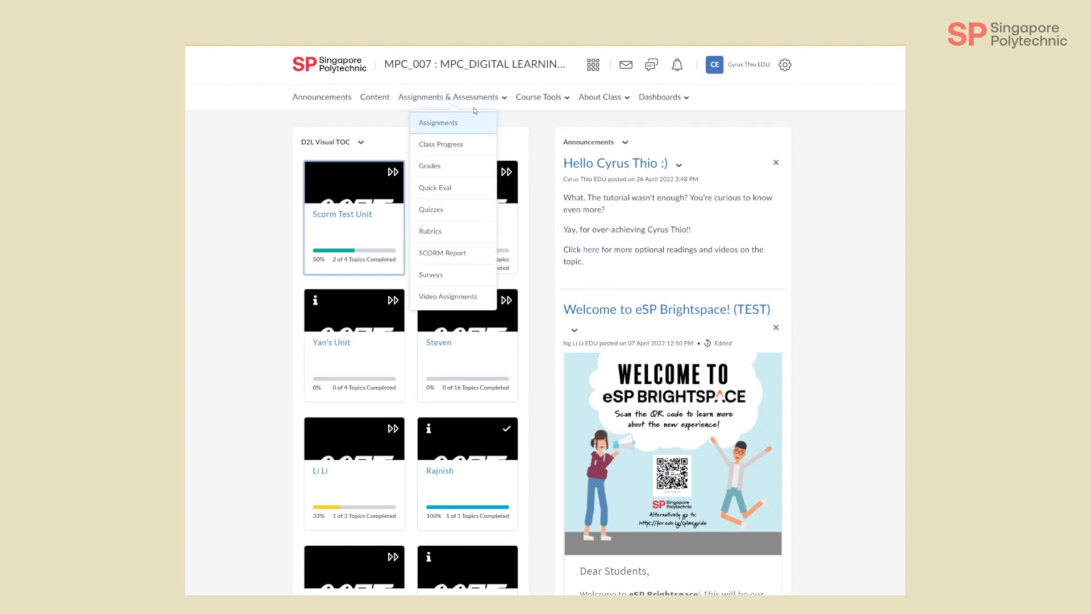
click(455, 214)
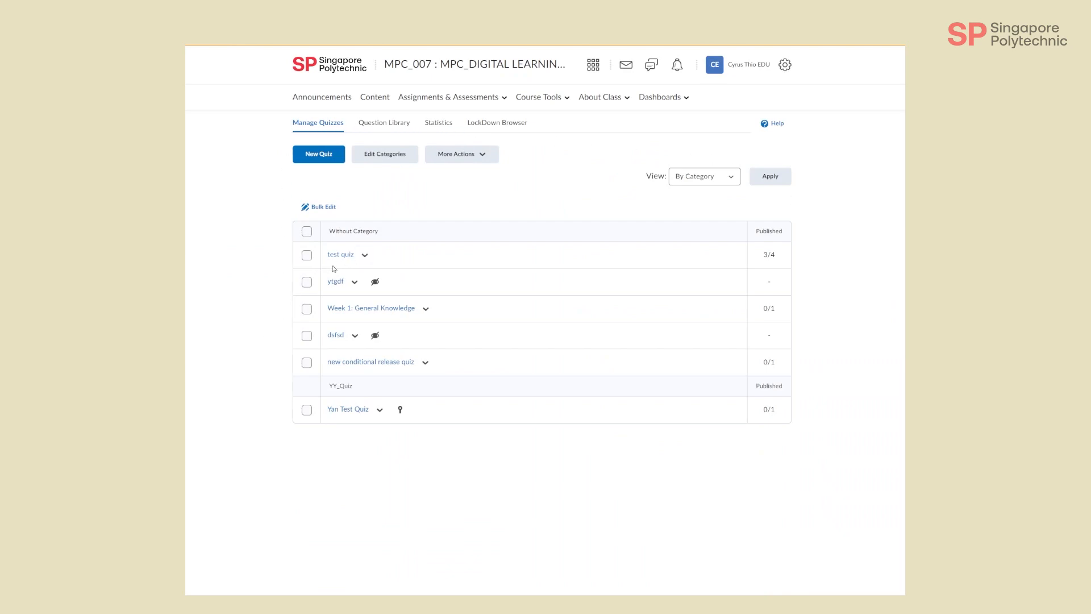
click(365, 256)
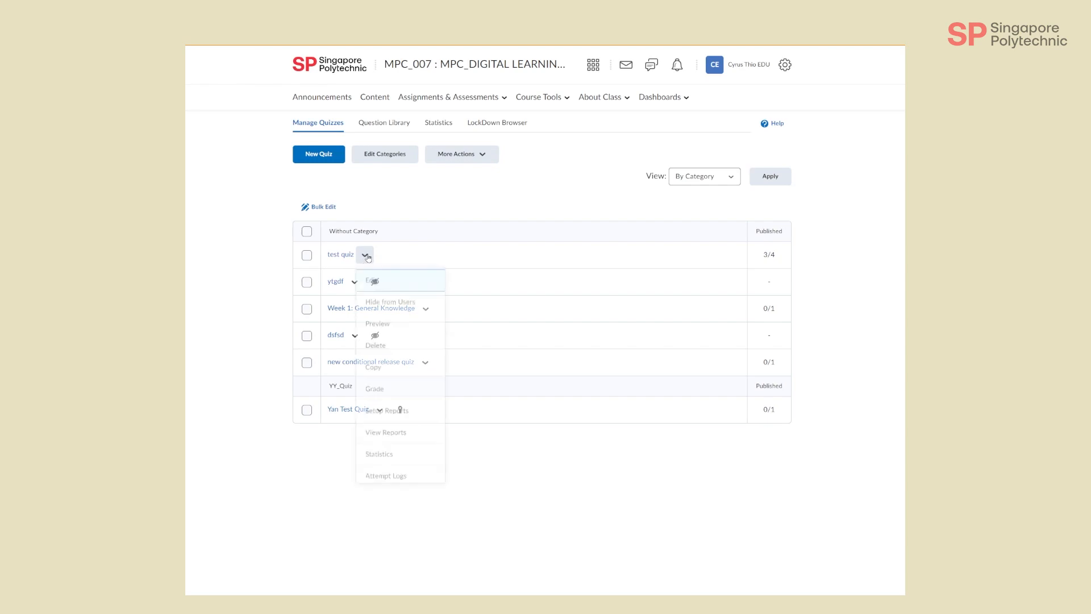
click(382, 283)
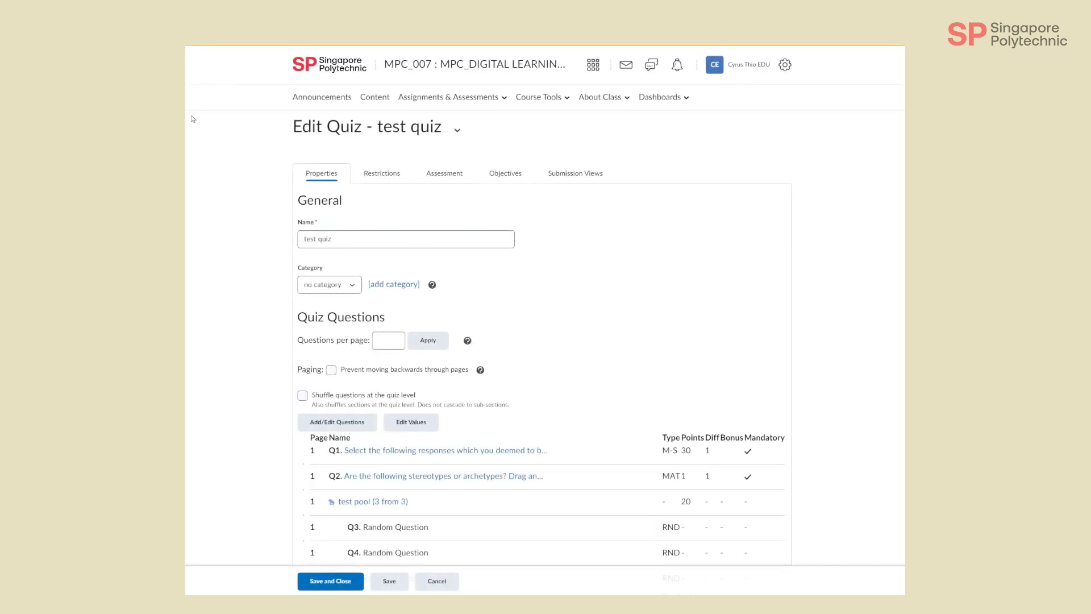
Check the quiz's auto-publish assessment setting and open the Default View of its submission views for editing.
click(457, 177)
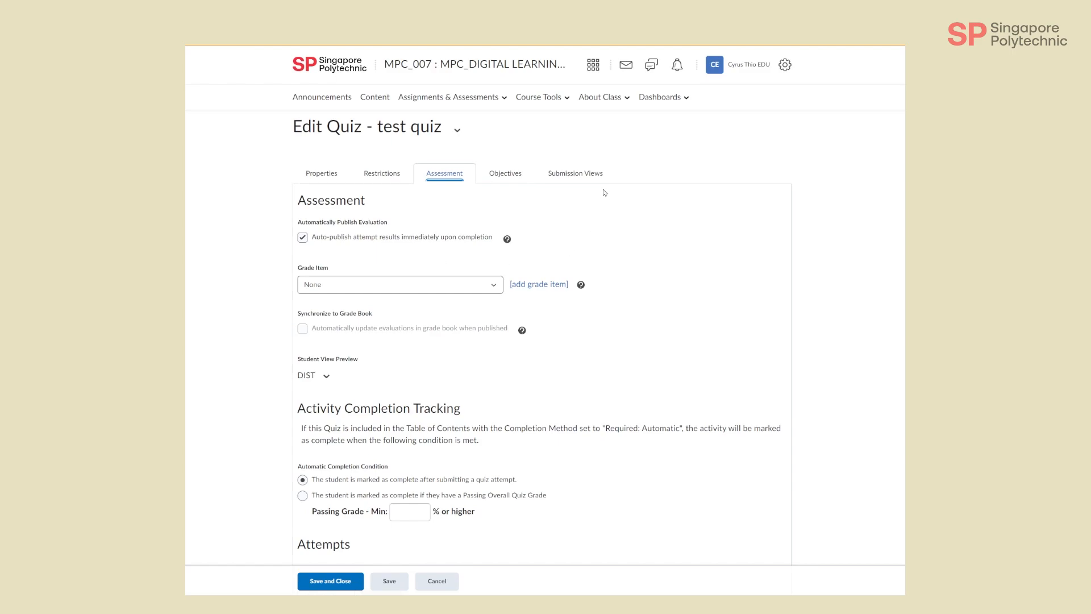
click(590, 177)
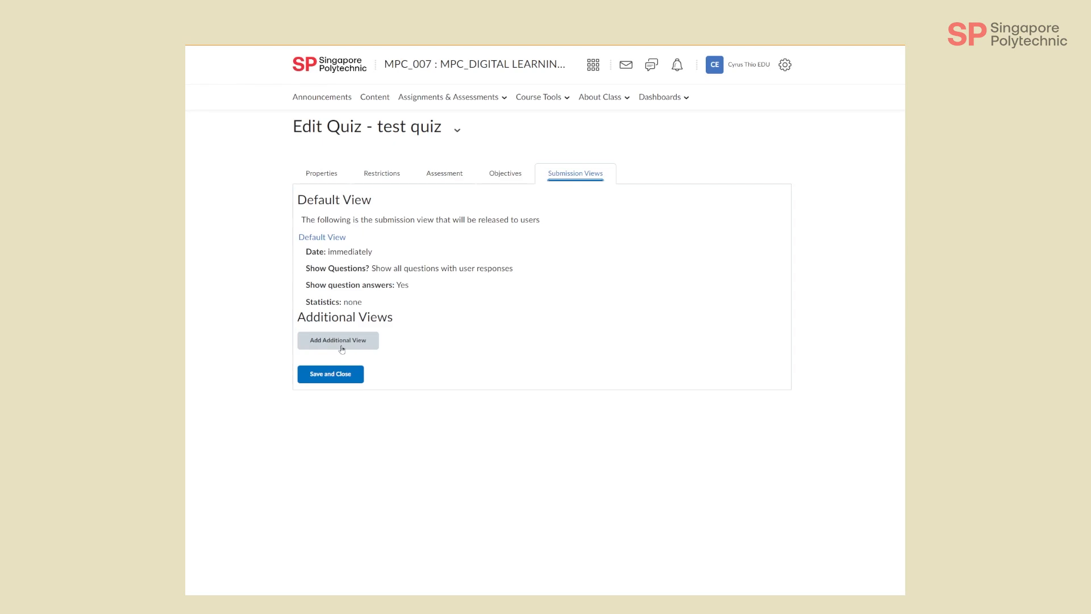
click(334, 238)
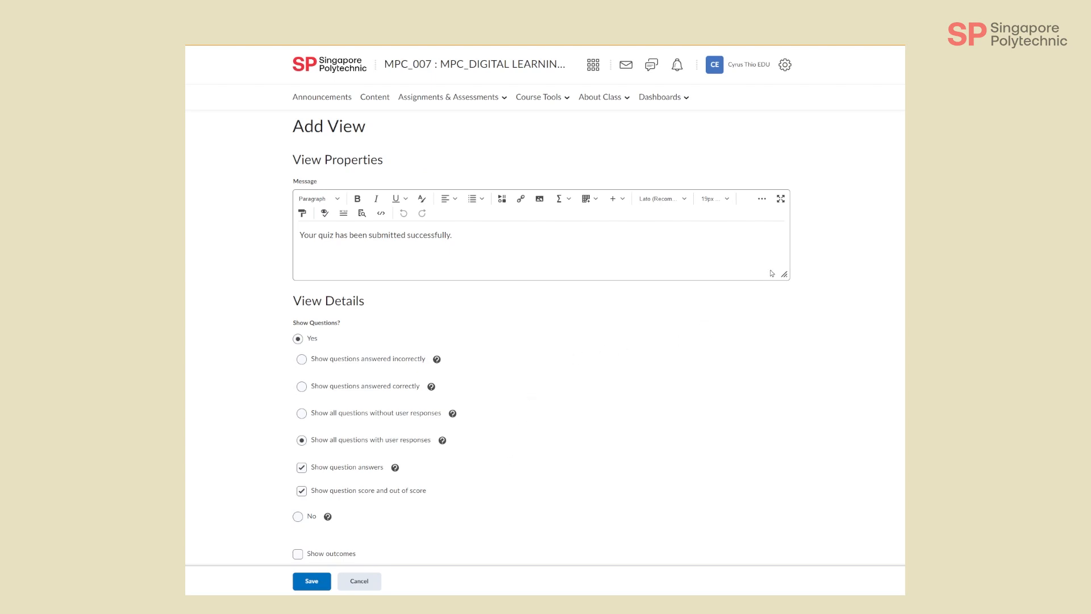
Enlarge the submission message box and examine the question display, score and statistics options in the view details.
drag(784, 274, 795, 294)
click(479, 236)
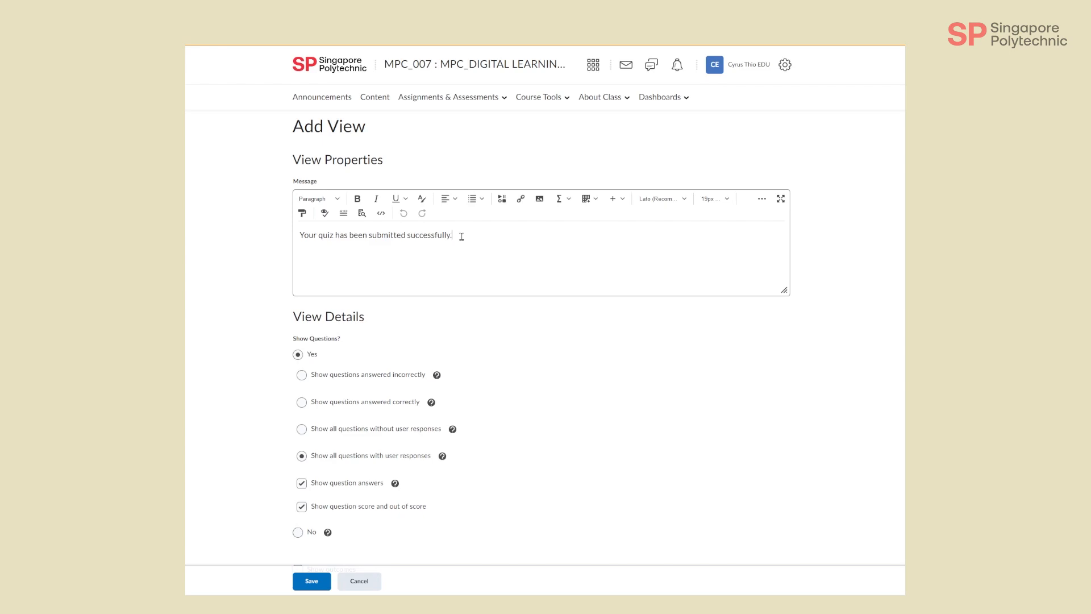
scroll(475, 293, down, 2)
scroll(476, 292, down, 5)
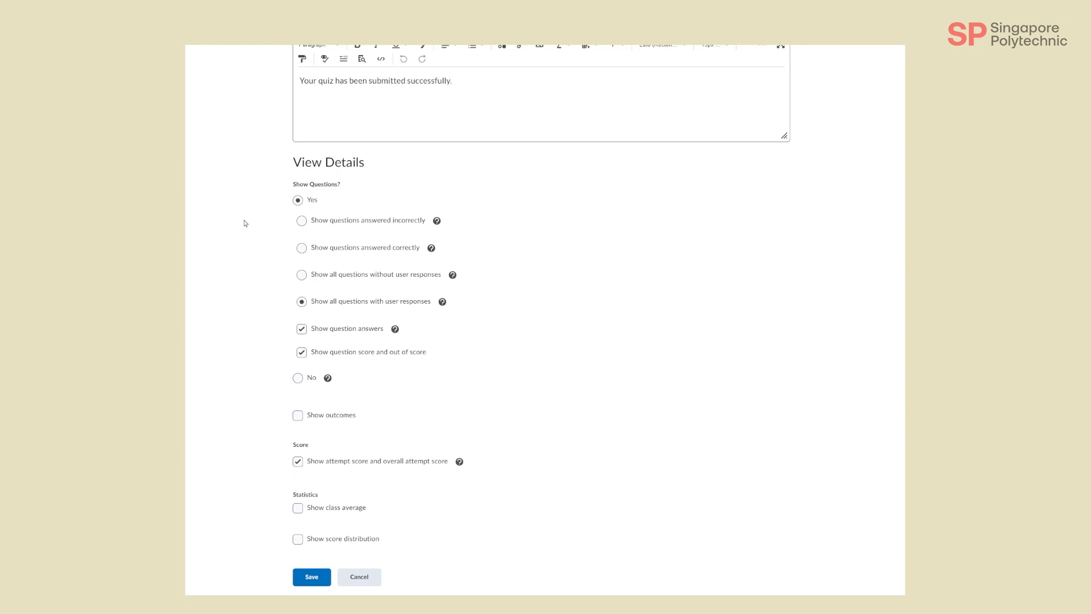
click(301, 221)
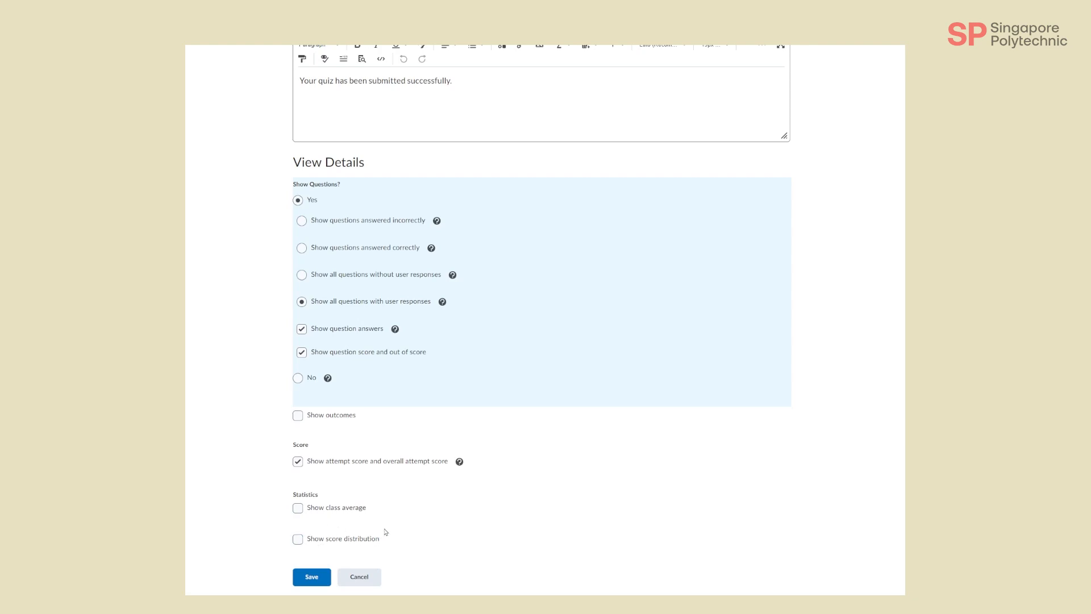
Save the default submission view with all questions, user responses and question answers shown, and save and close the quiz.
scroll(410, 449, up, 2)
scroll(312, 420, down, 2)
click(310, 586)
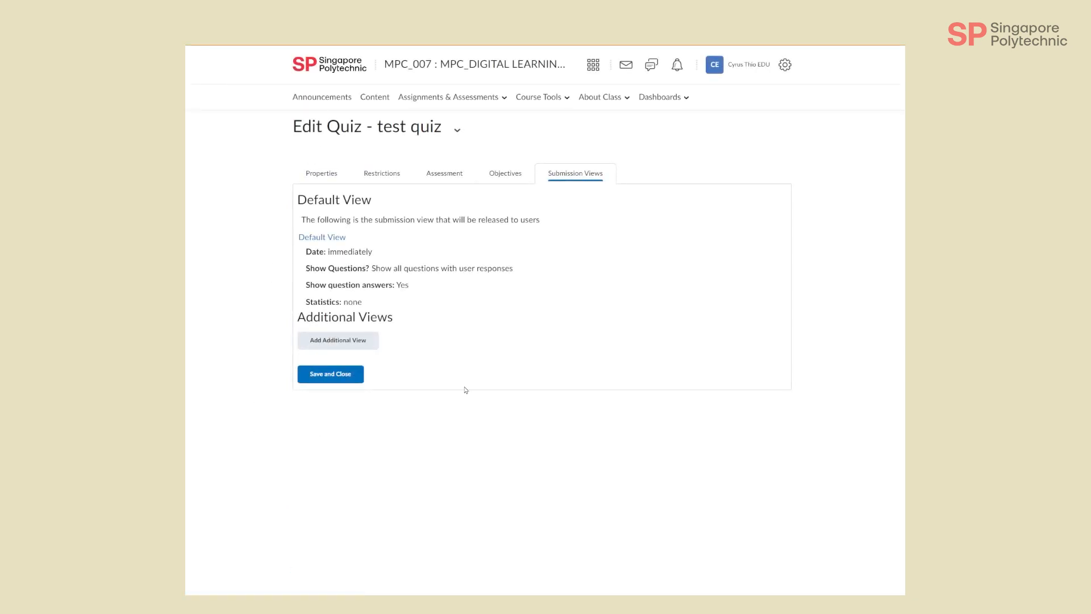
click(350, 379)
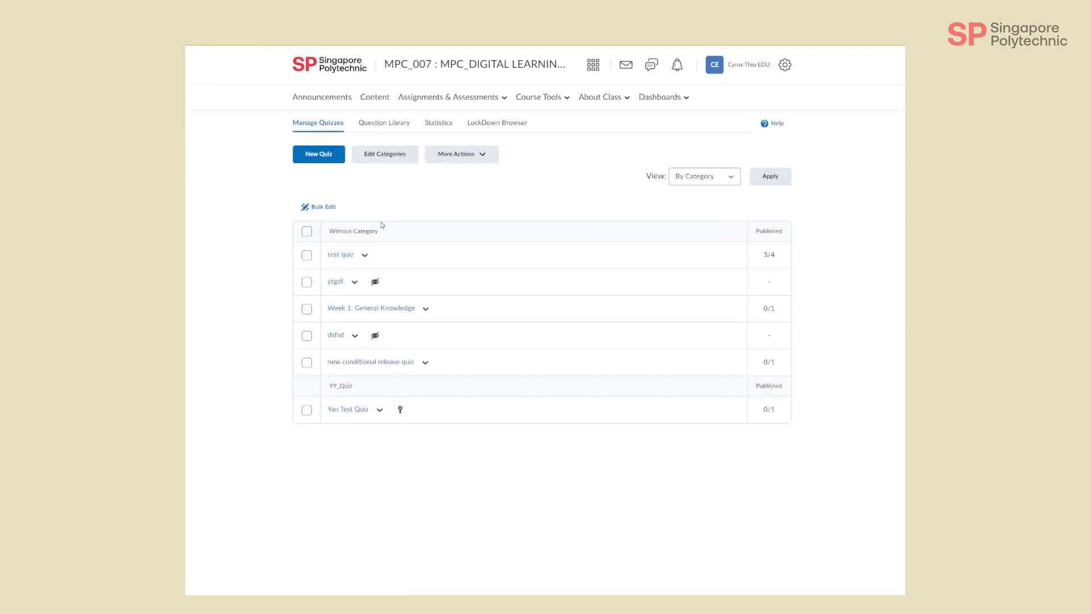
Preview "test quiz" with restrictions bypassed and start the attempt.
click(366, 256)
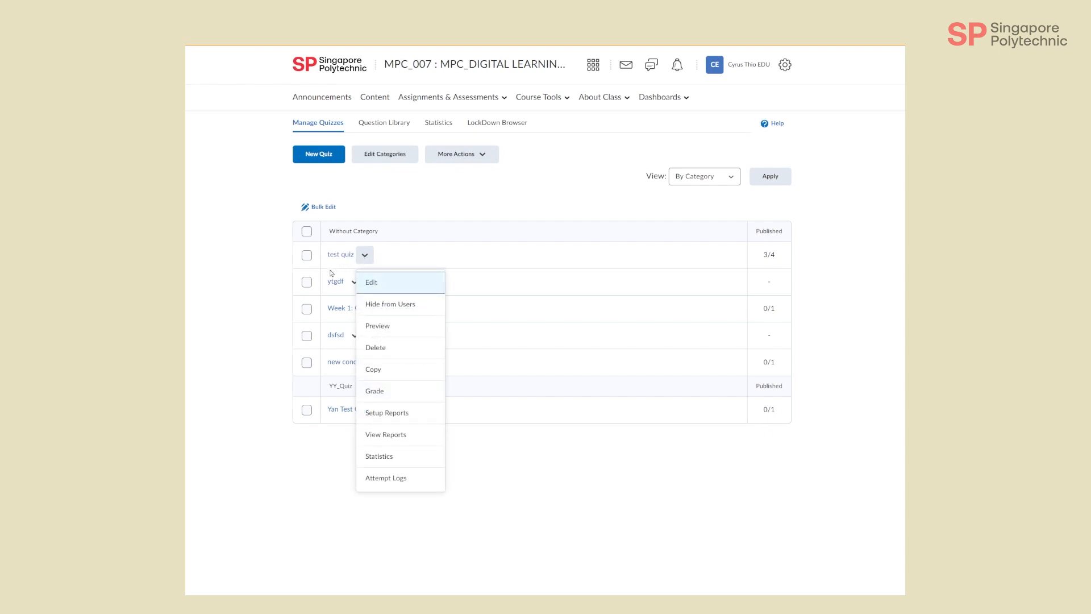
click(406, 327)
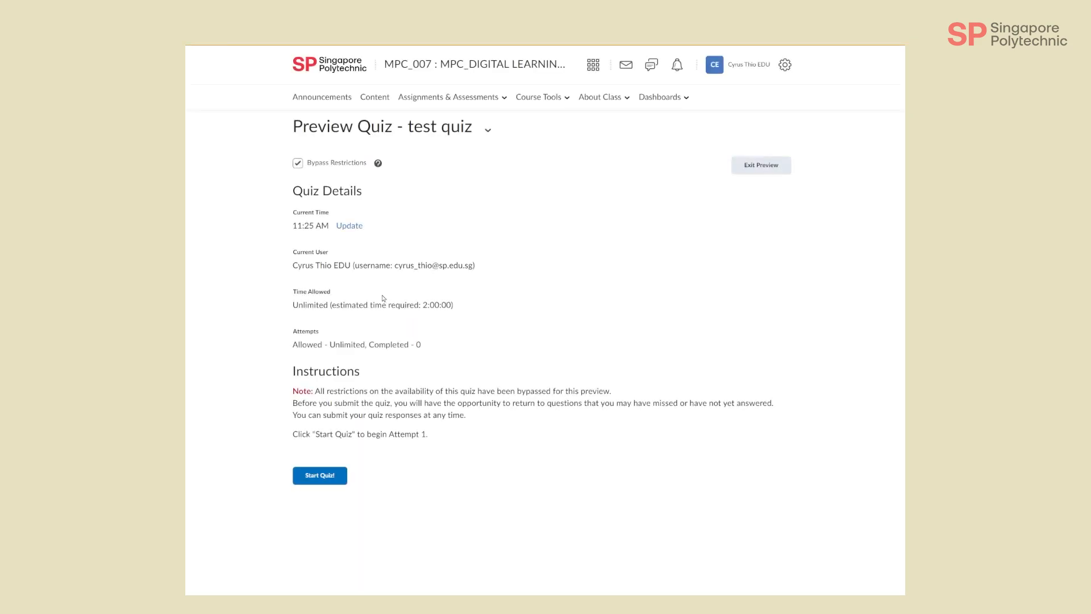
click(297, 163)
click(331, 472)
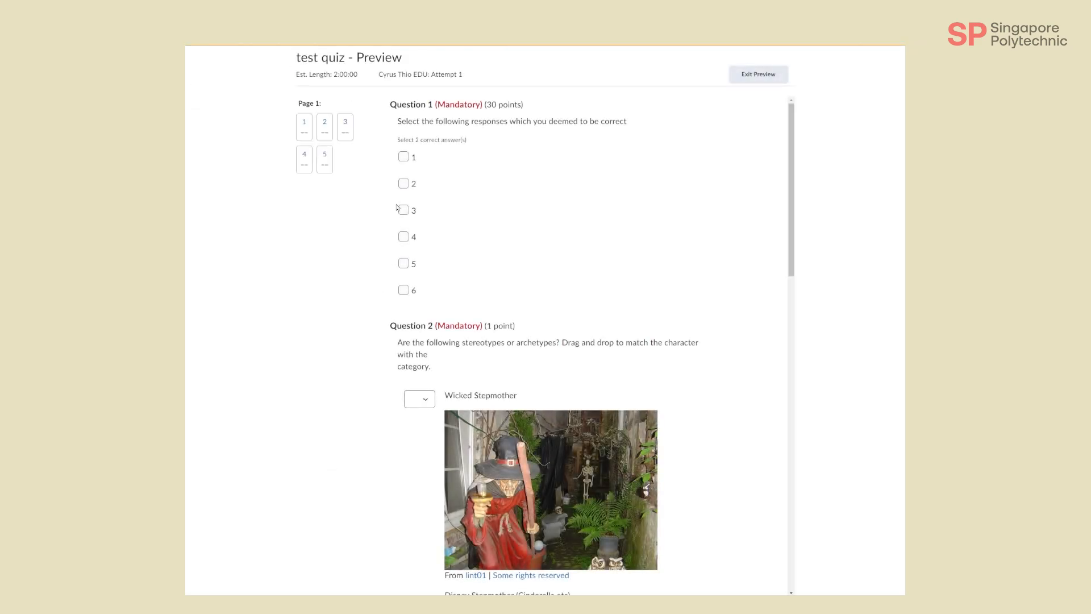
Answer question 1 with option 2; in question 2 match Wicked Stepmother to Archetype, Korea-boo to Both and the rest to Stereotype.
click(406, 185)
scroll(418, 310, down, 2)
click(416, 315)
click(415, 351)
scroll(417, 310, up, 2)
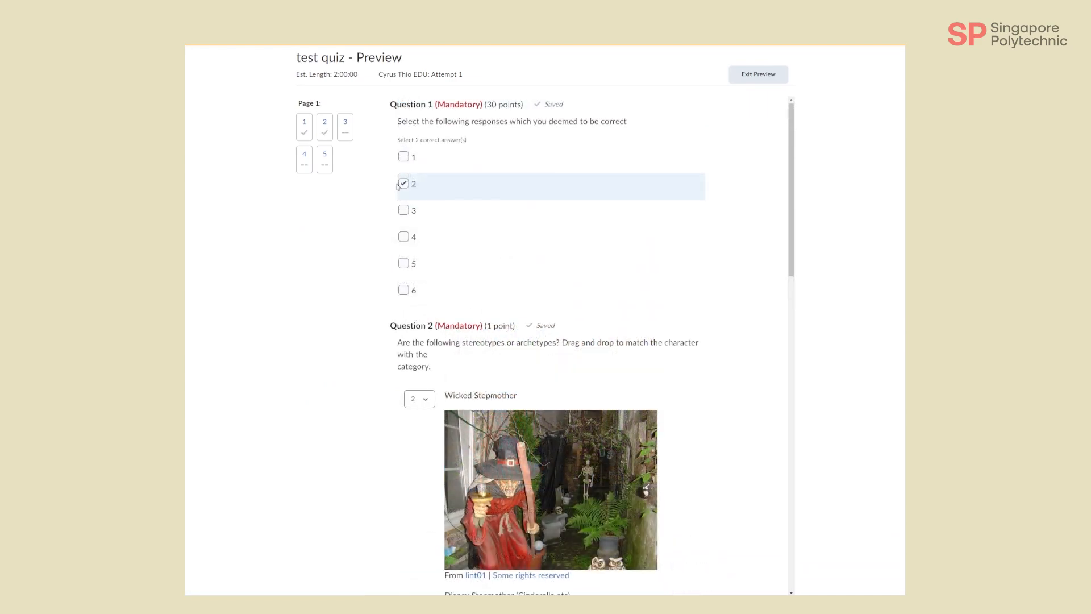
click(664, 437)
scroll(625, 364, down, 5)
scroll(420, 458, down, 4)
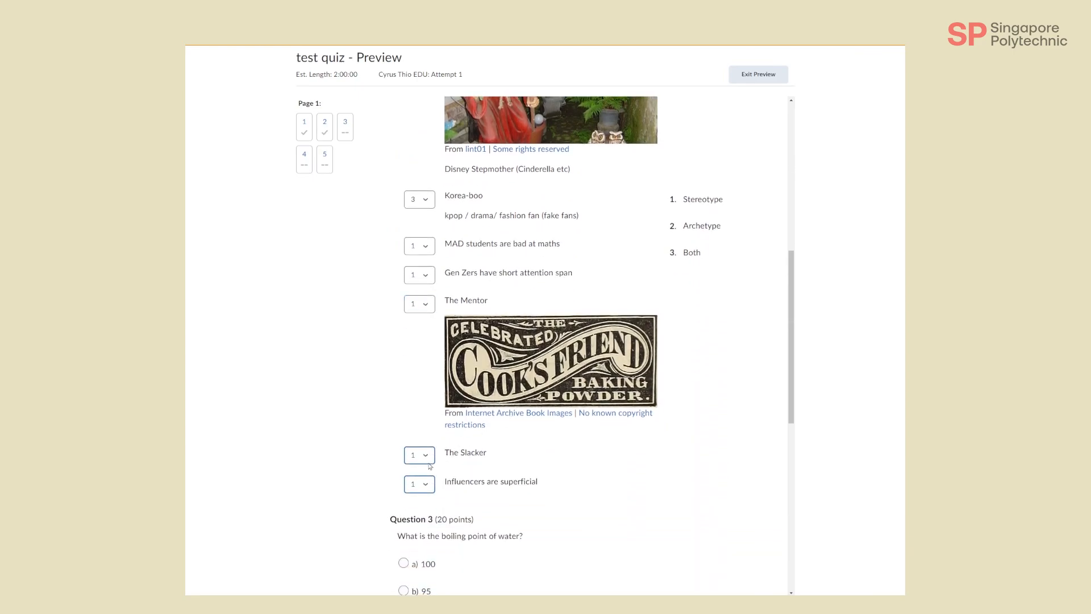
Answer question 3 with 100, question 4 with True, question 5 with Semitendinosus and Semimembranosus, and submit the quiz.
click(404, 435)
scroll(403, 443, down, 2)
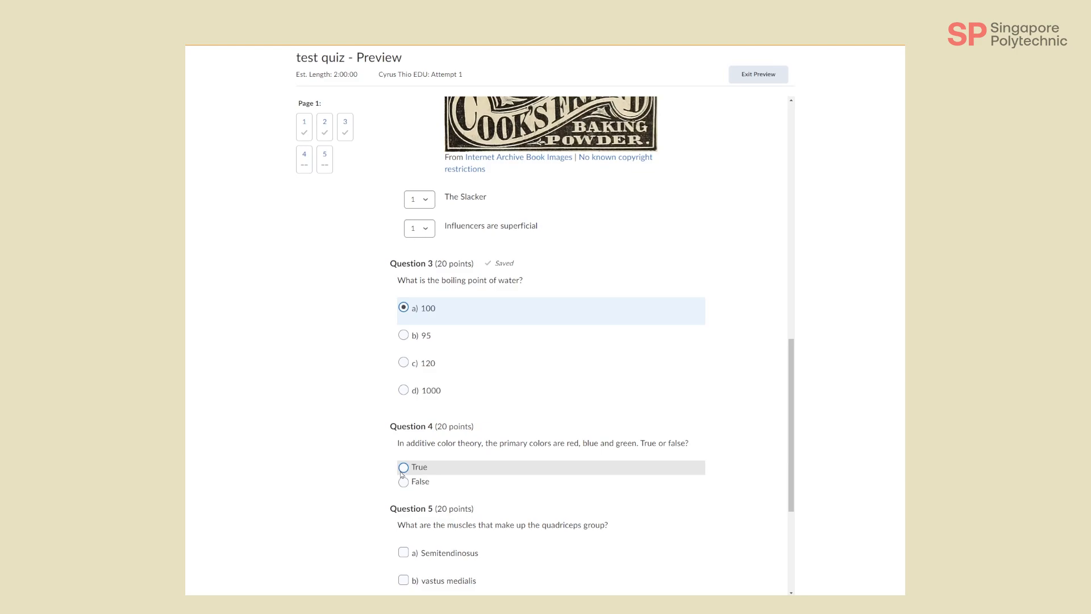
scroll(406, 463, down, 2)
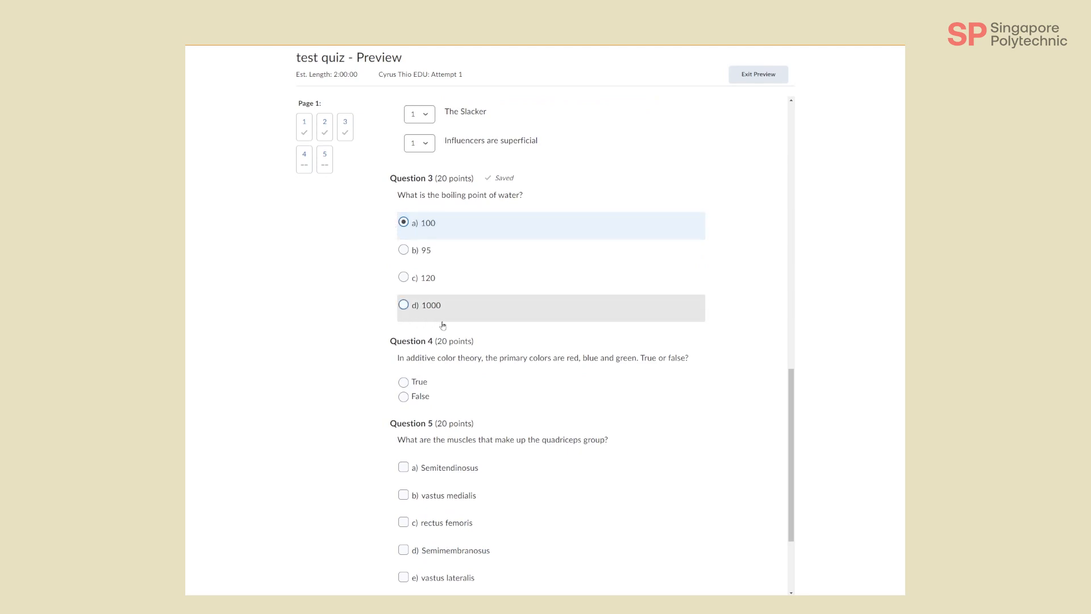
scroll(434, 324, down, 2)
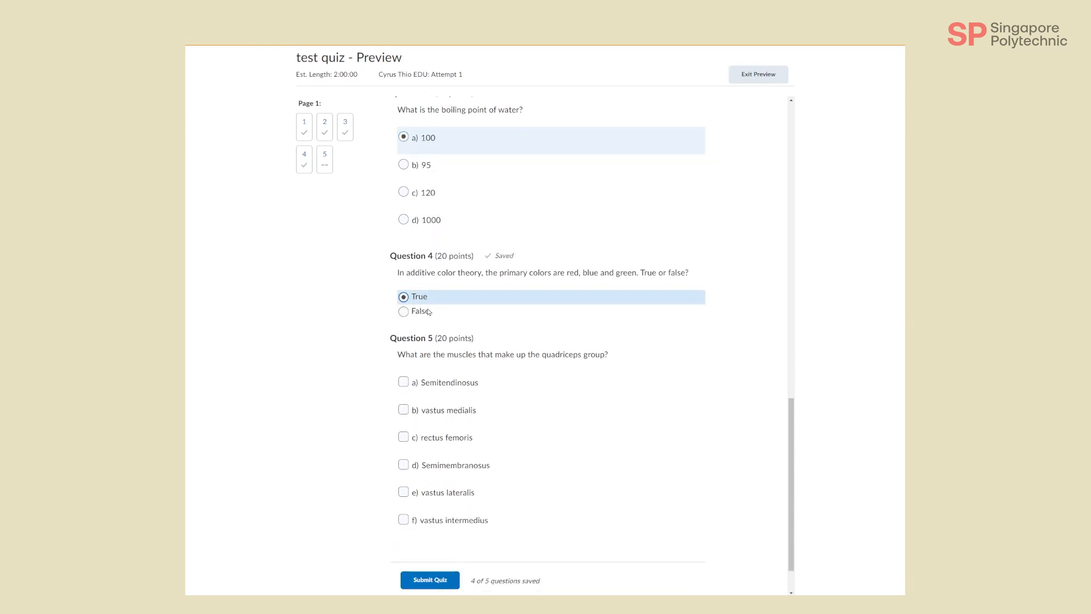
scroll(405, 319, down, 1)
click(404, 333)
click(404, 411)
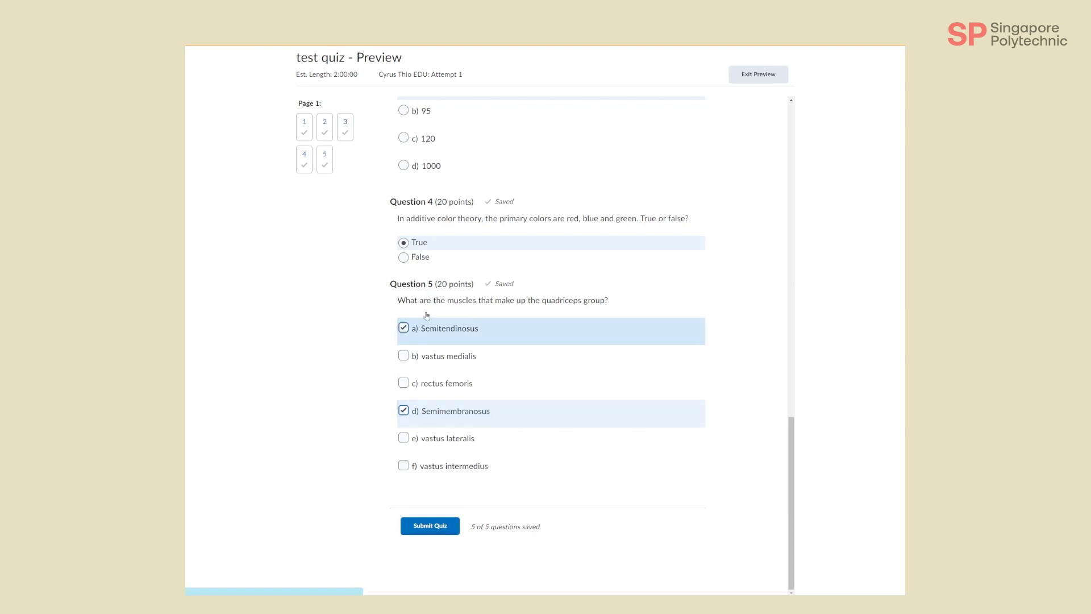
click(432, 524)
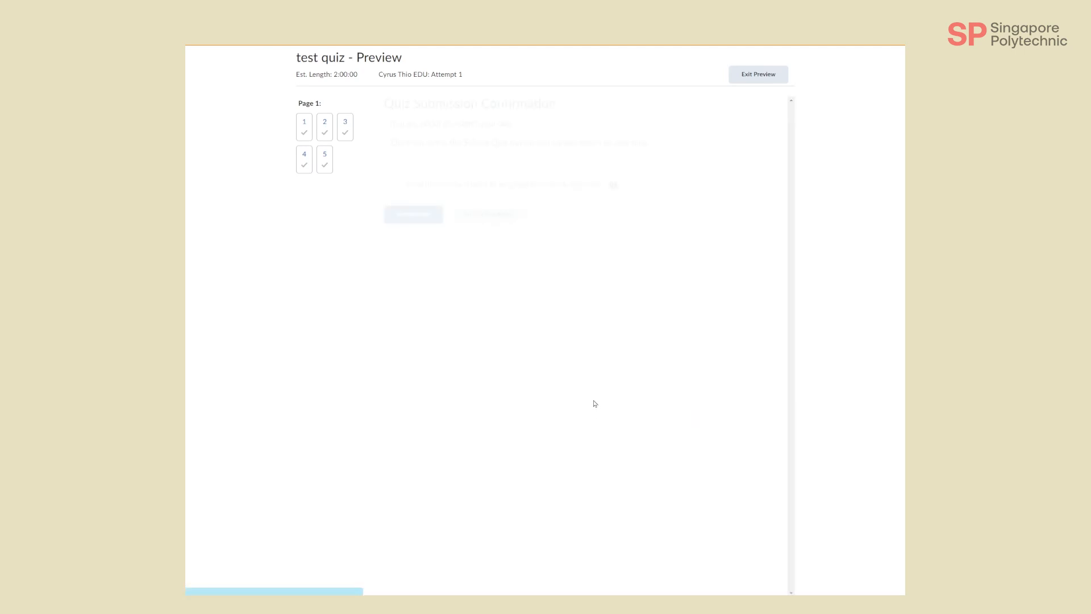
click(405, 219)
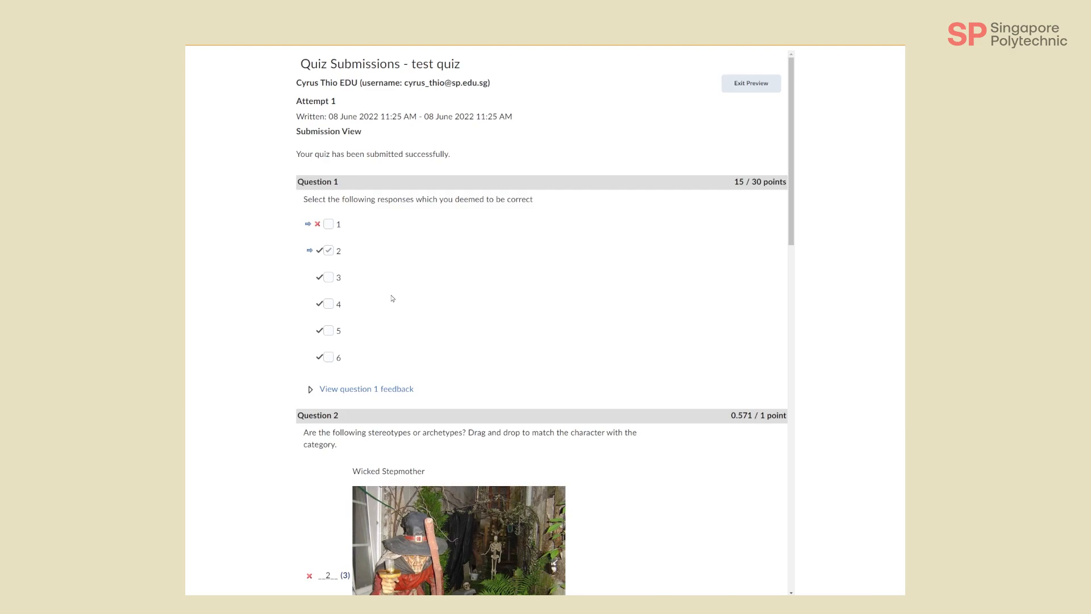
Examine the marked answers and points for every question in the submission view, and finish the review.
scroll(392, 299, down, 2)
scroll(390, 304, up, 1)
scroll(389, 306, down, 1)
scroll(388, 307, down, 2)
scroll(385, 309, up, 4)
scroll(348, 257, down, 1)
scroll(348, 256, down, 5)
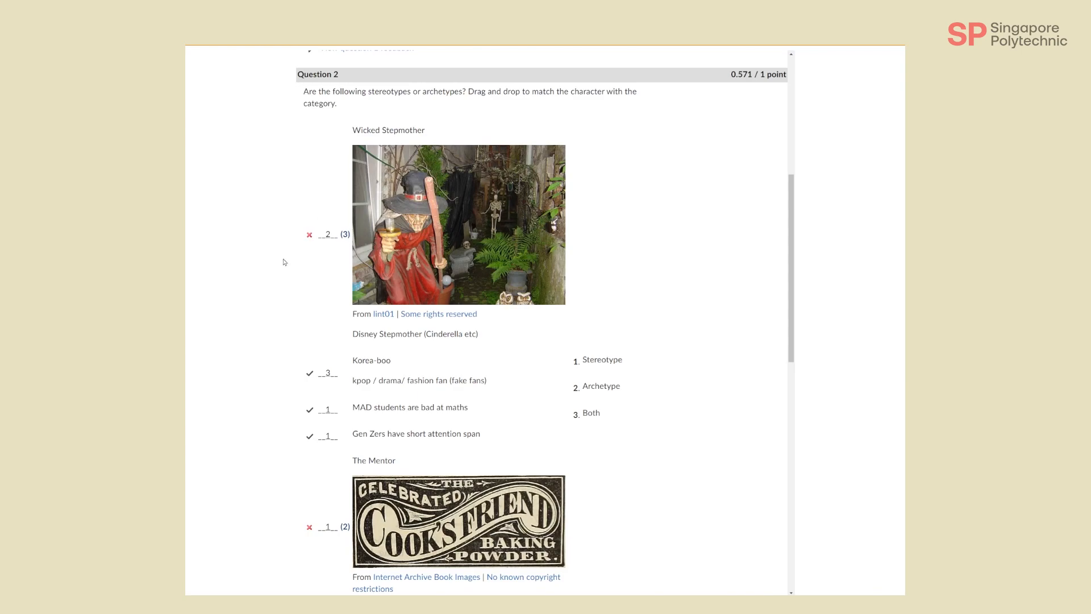
scroll(338, 277, down, 2)
scroll(326, 248, down, 1)
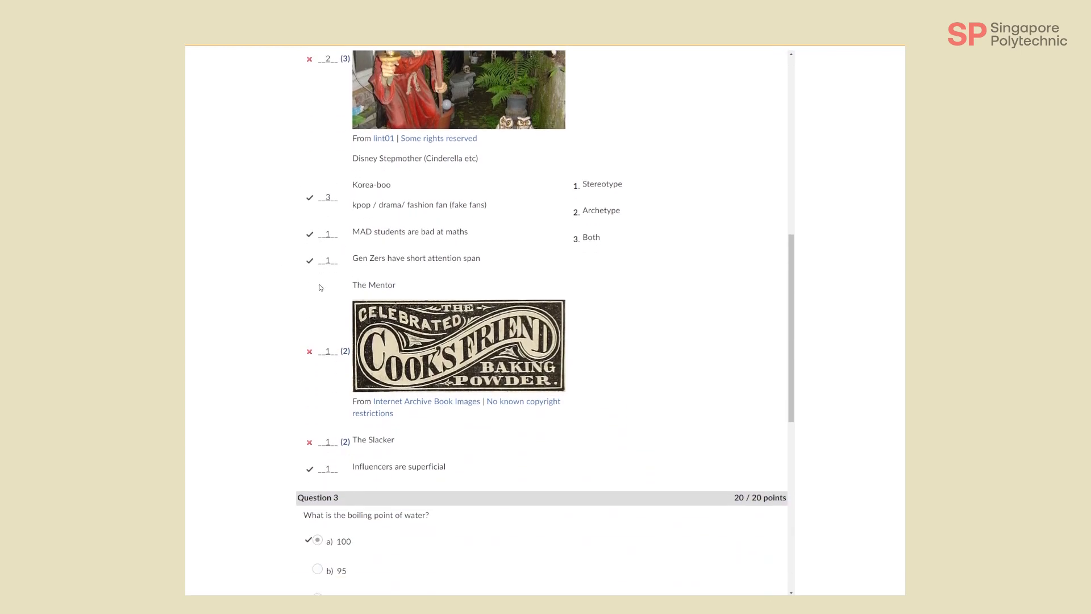
scroll(320, 288, down, 2)
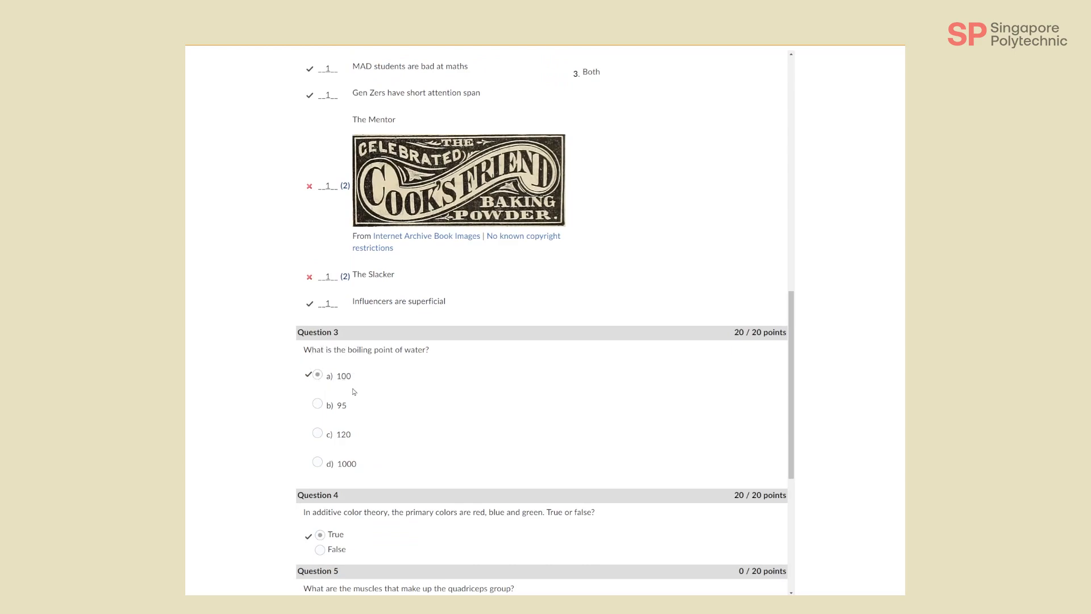
scroll(327, 387, down, 5)
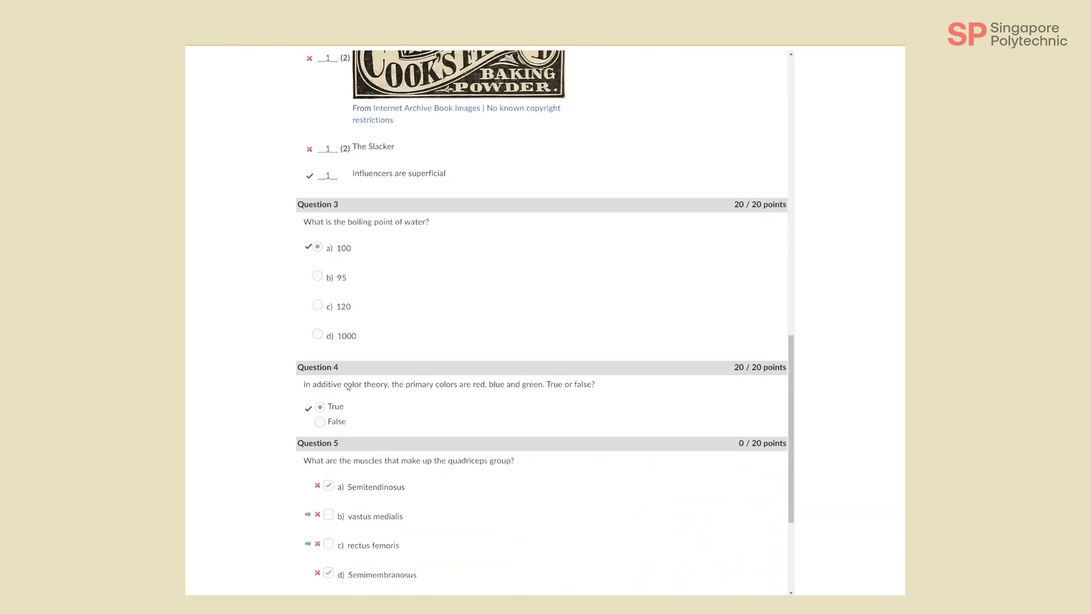
click(324, 528)
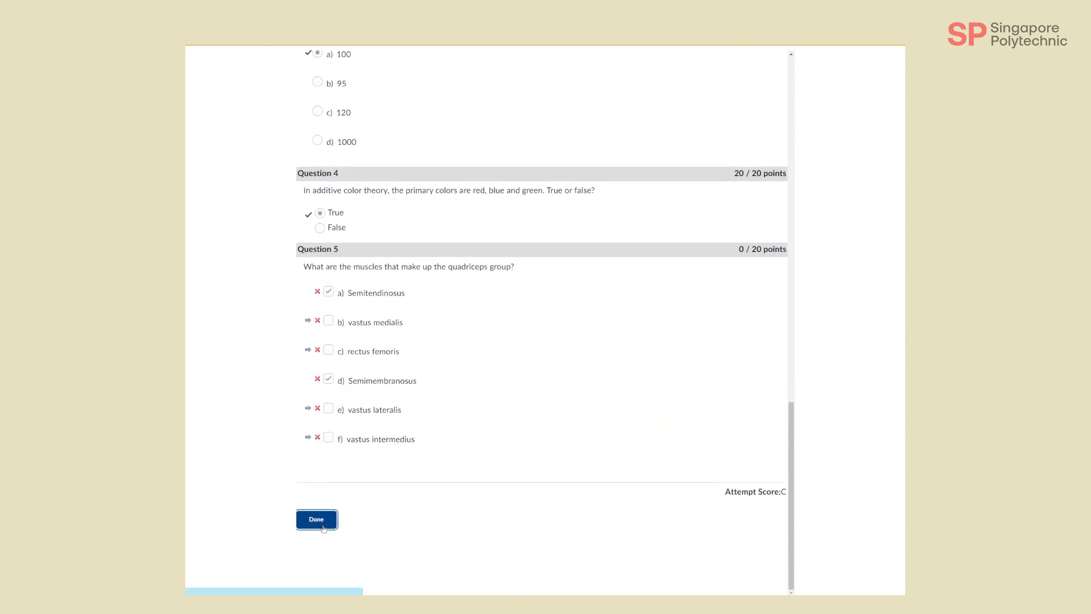